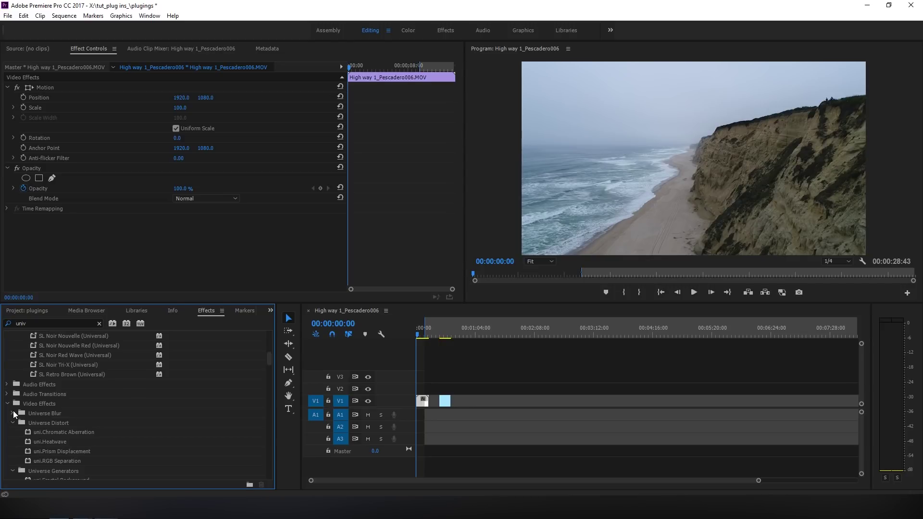
Collapse the Universe Distort, Glow and Stylize groups, then expand Universe Blur and Universe Distort
left_click(15, 423)
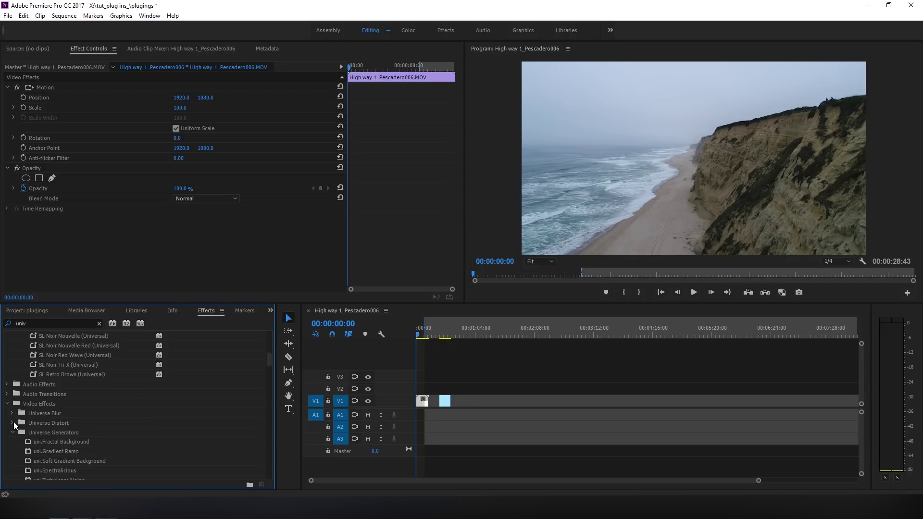
left_click(14, 432)
scroll(15, 421, "down", 1)
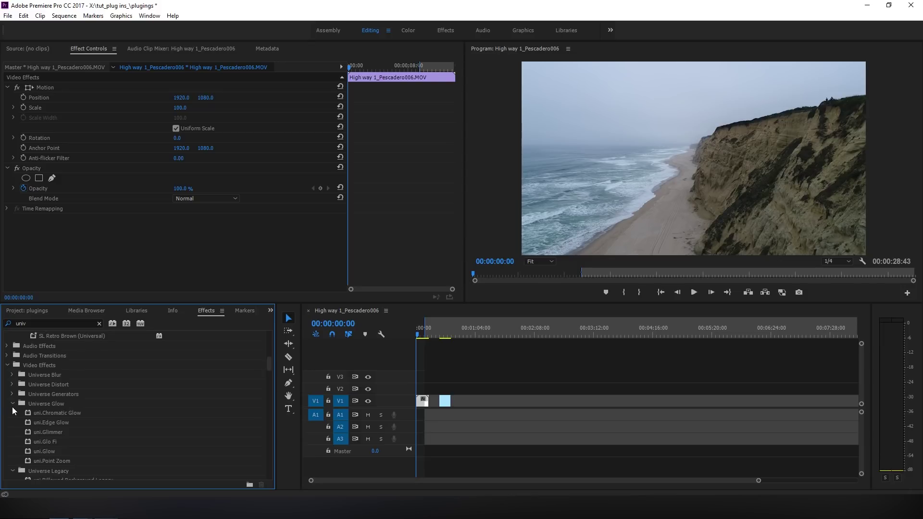
left_click(13, 404)
left_click(11, 423)
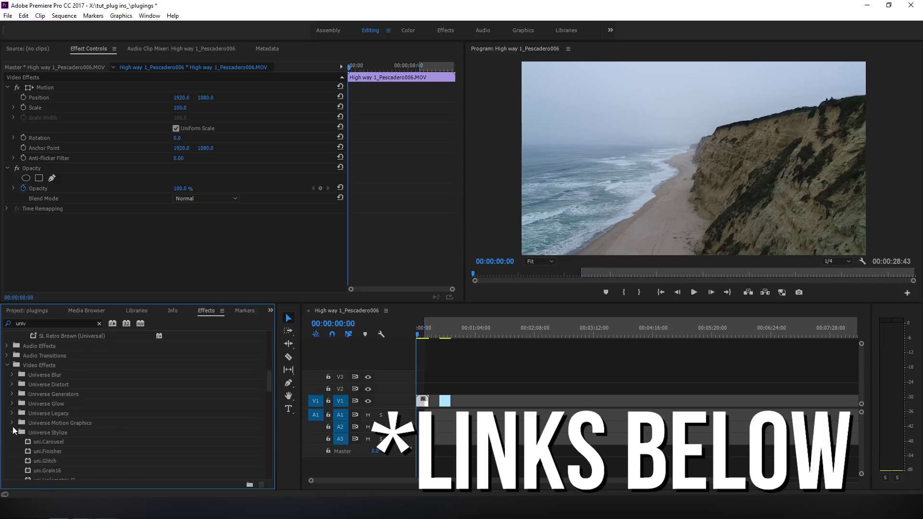
scroll(23, 389, "down", 1)
left_click(23, 386)
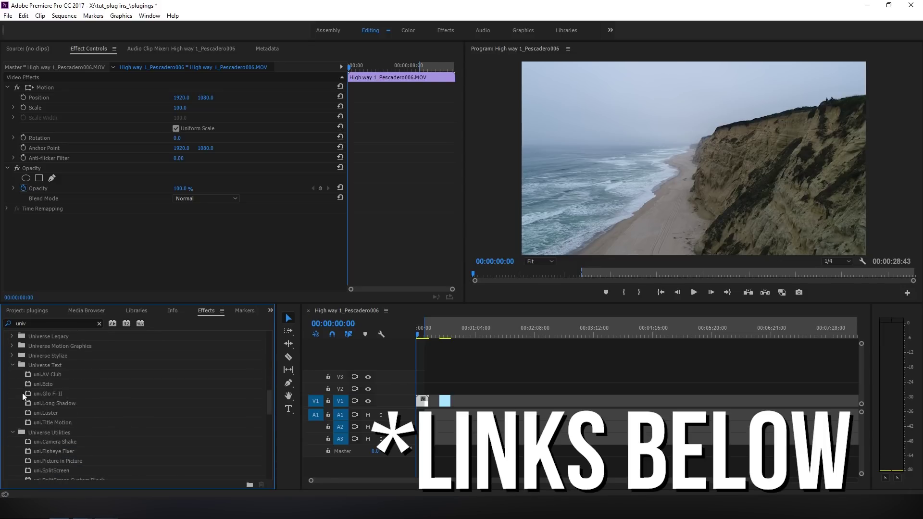
scroll(22, 398, "down", 2)
scroll(22, 399, "up", 3)
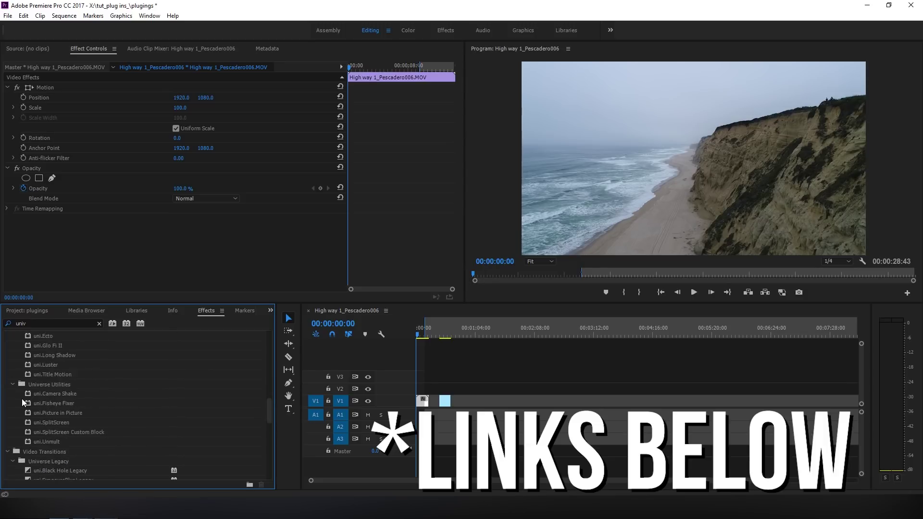
left_click(22, 399)
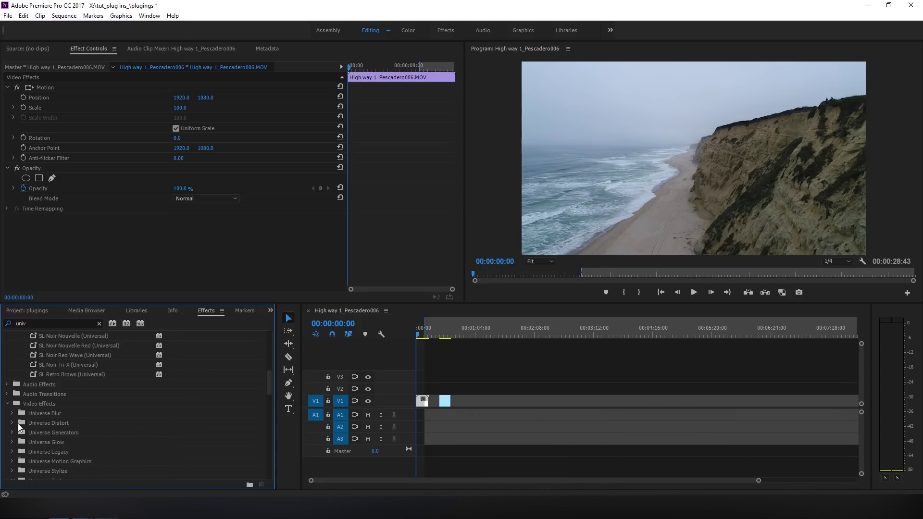
left_click(13, 414)
scroll(14, 413, "down", 2)
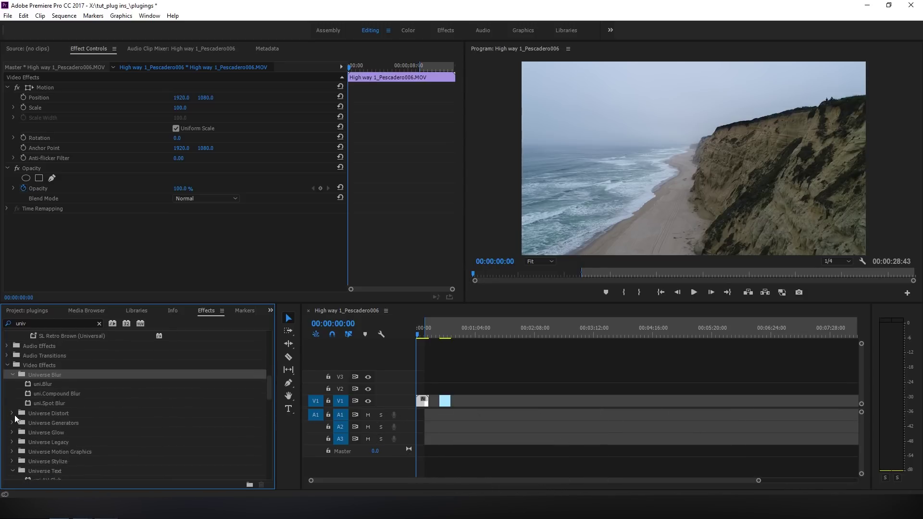
left_click(13, 414)
scroll(14, 415, "down", 2)
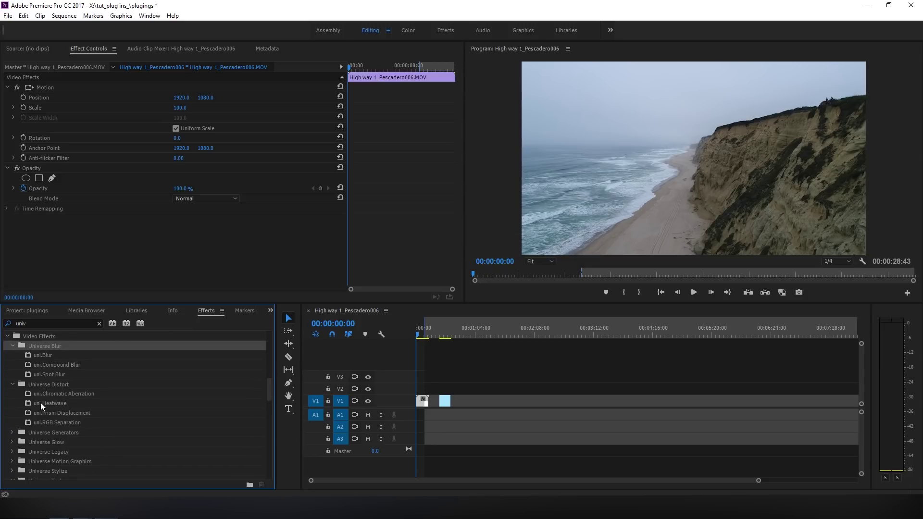
left_click_drag(48, 393, 423, 404)
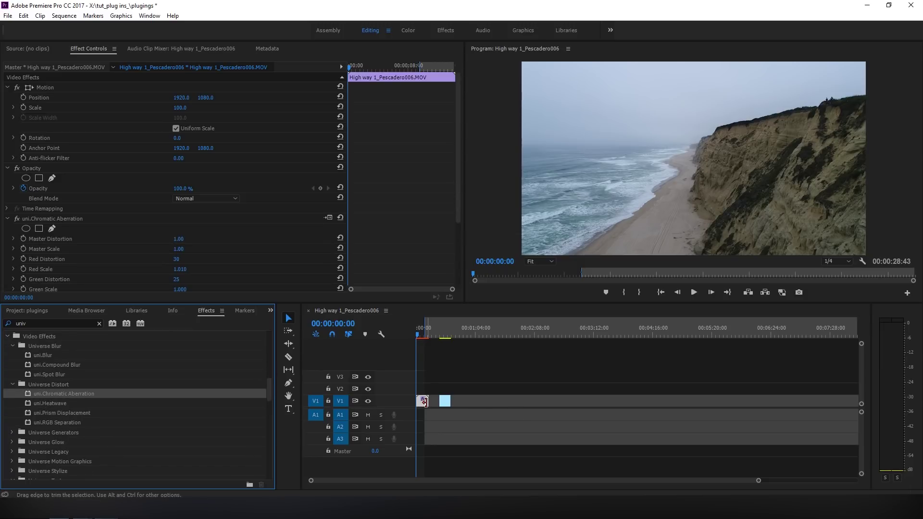
key("space")
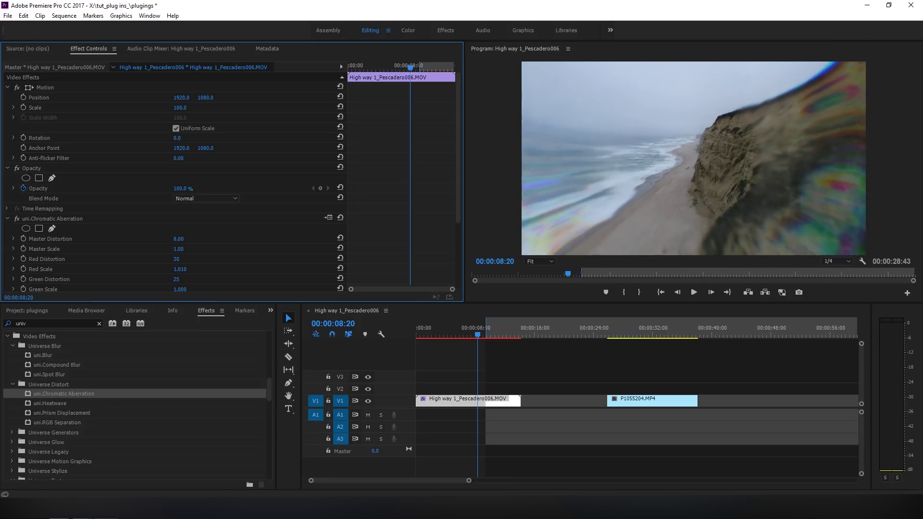
mouse_move(189, 240)
left_mouse_down()
mouse_move(167, 249)
mouse_move(186, 249)
left_mouse_up()
scroll(126, 256, "down", 2)
scroll(126, 255, "up", 2)
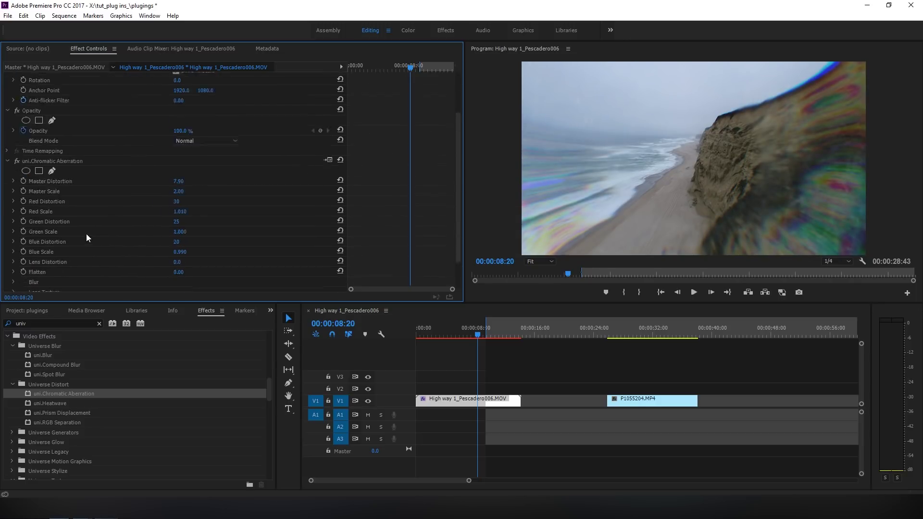
left_click(56, 200)
key("Delete")
scroll(83, 408, "down", 3)
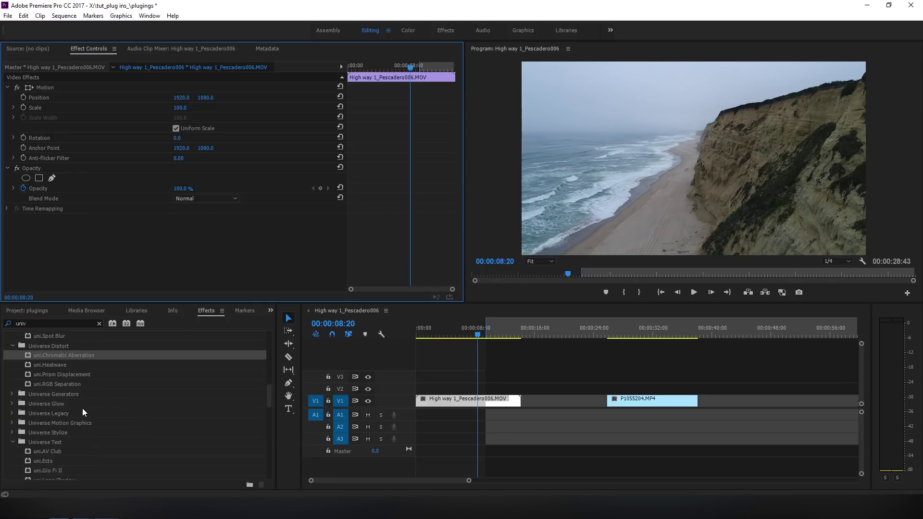
left_click(72, 366)
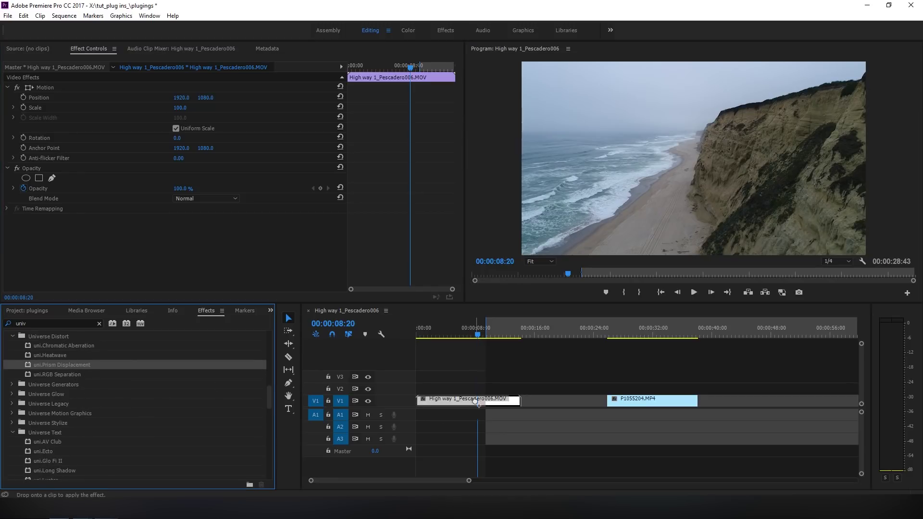
left_click_drag(386, 409, 476, 401)
scroll(91, 252, "down", 3)
scroll(93, 252, "down", 1)
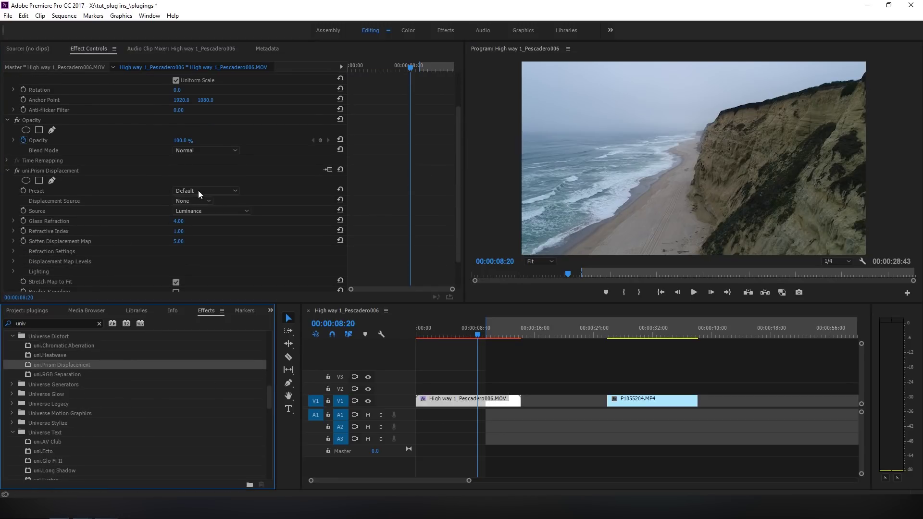
left_click(197, 202)
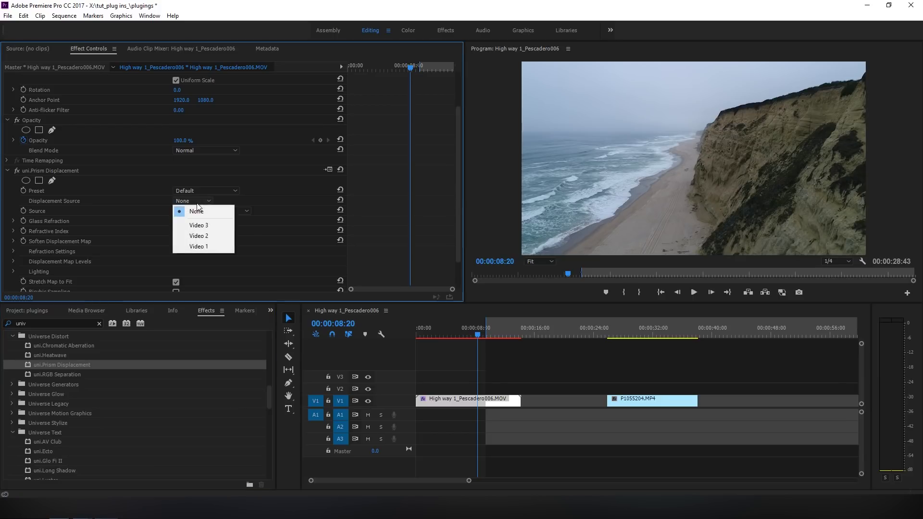
left_click(207, 247)
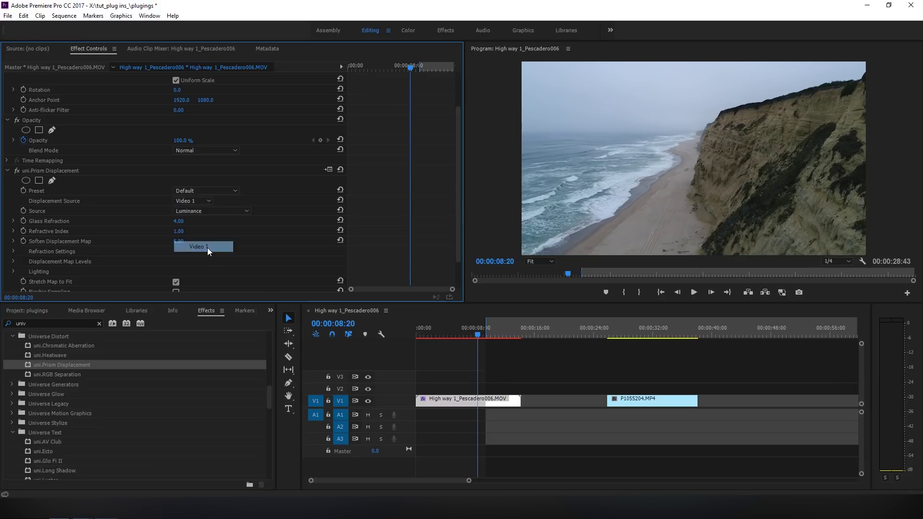
mouse_move(178, 221)
left_mouse_down()
mouse_move(189, 221)
mouse_move(167, 221)
mouse_move(190, 221)
left_mouse_up()
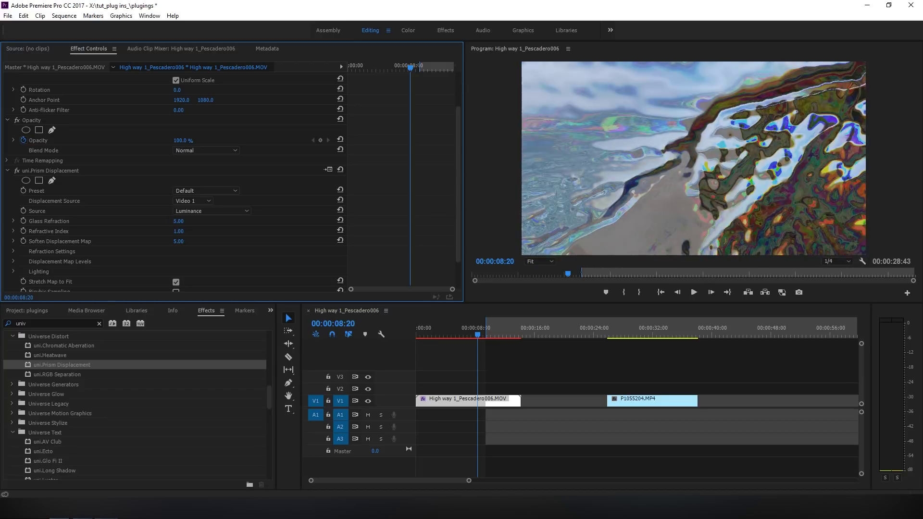
left_click(97, 171)
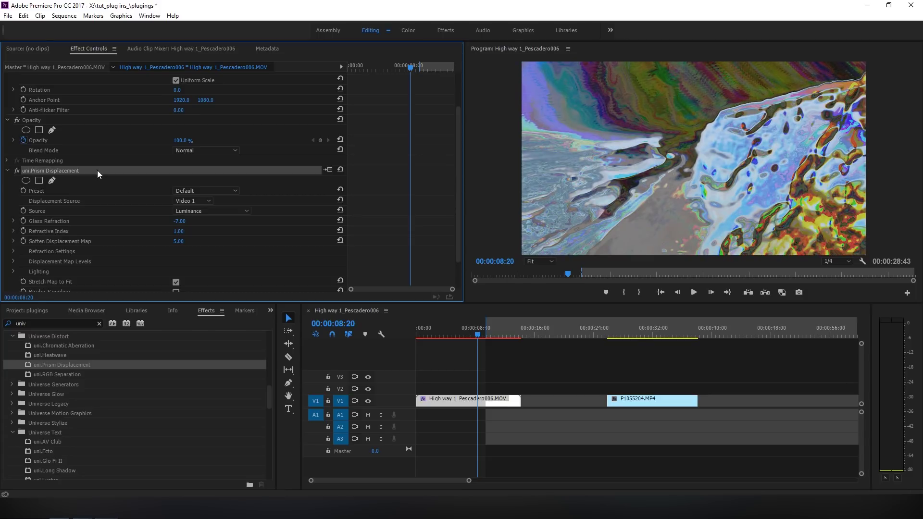
key("Delete")
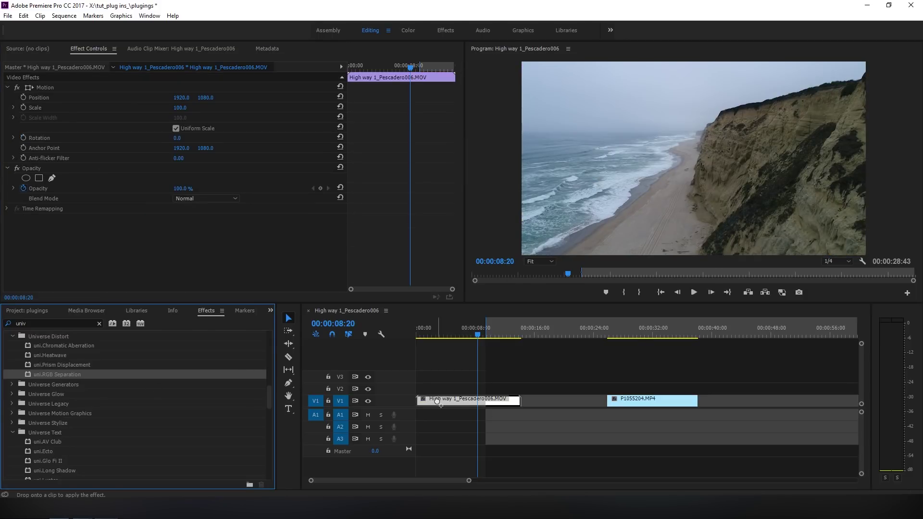
left_click_drag(63, 374, 450, 397)
left_click_drag(182, 240, 238, 240)
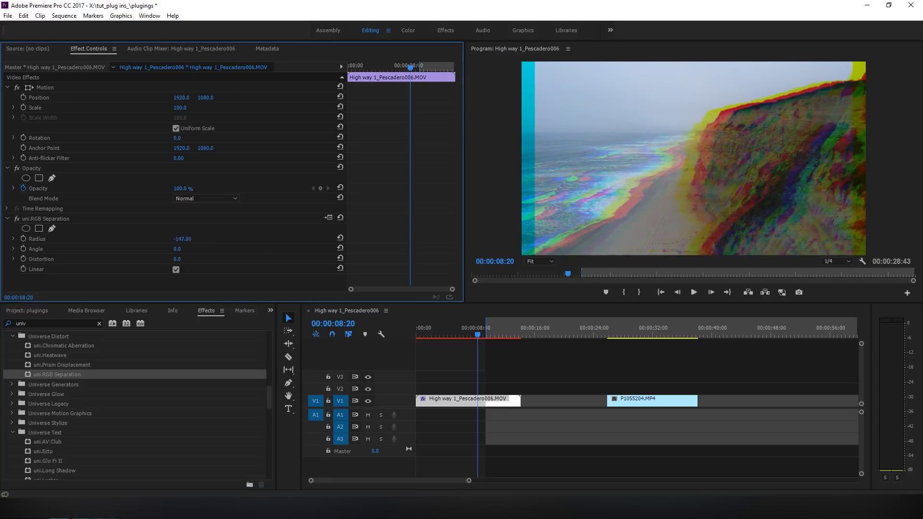
left_click(115, 218)
key("Delete")
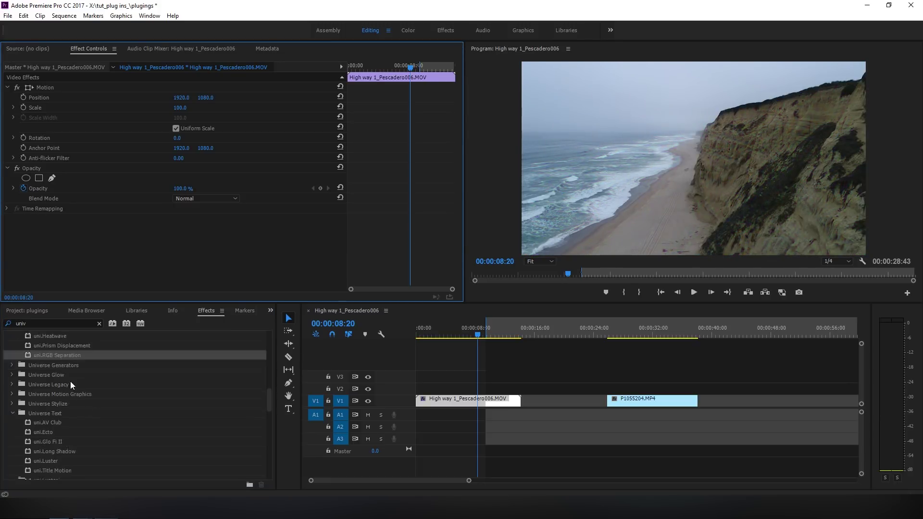
scroll(70, 382, "down", 2)
scroll(69, 387, "down", 2)
scroll(70, 386, "down", 2)
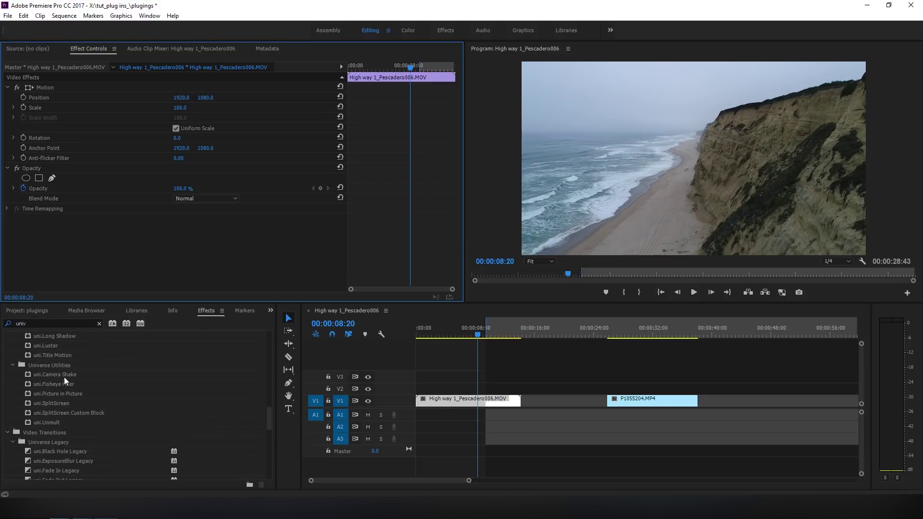
double_click(64, 376)
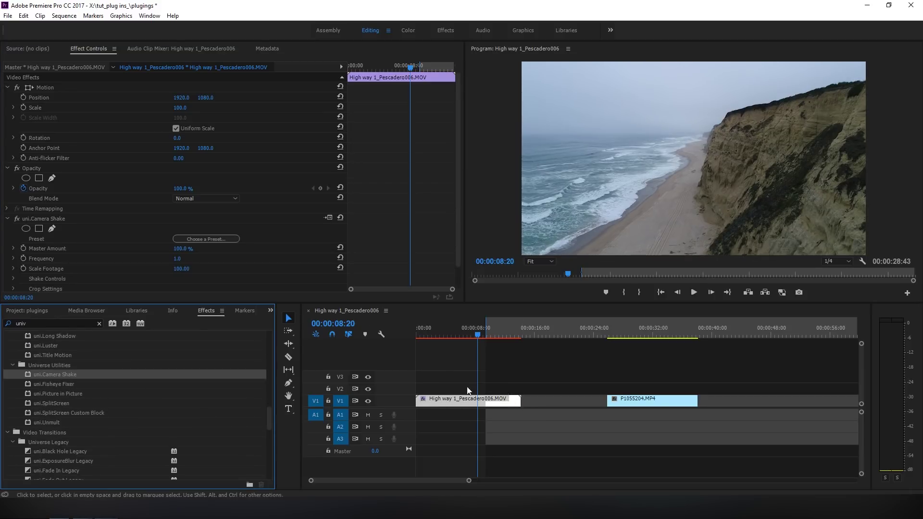
key("space")
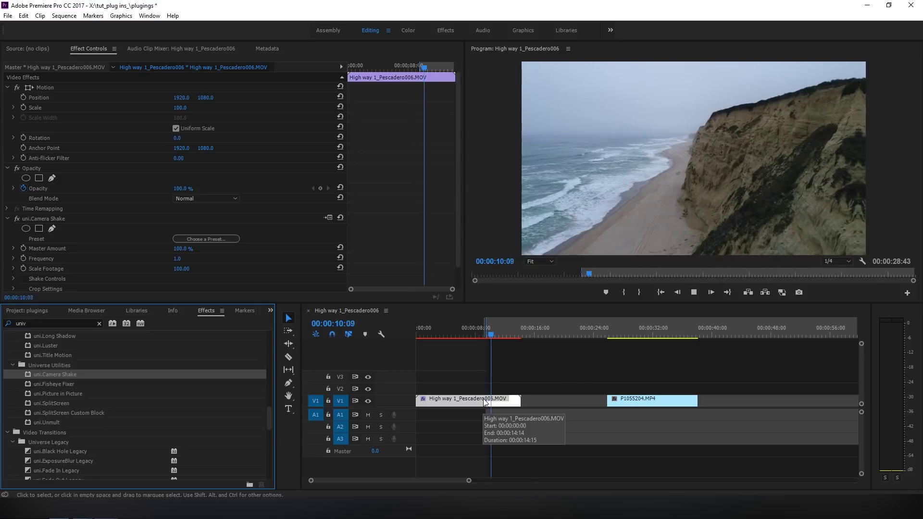
key("space")
left_click(72, 220)
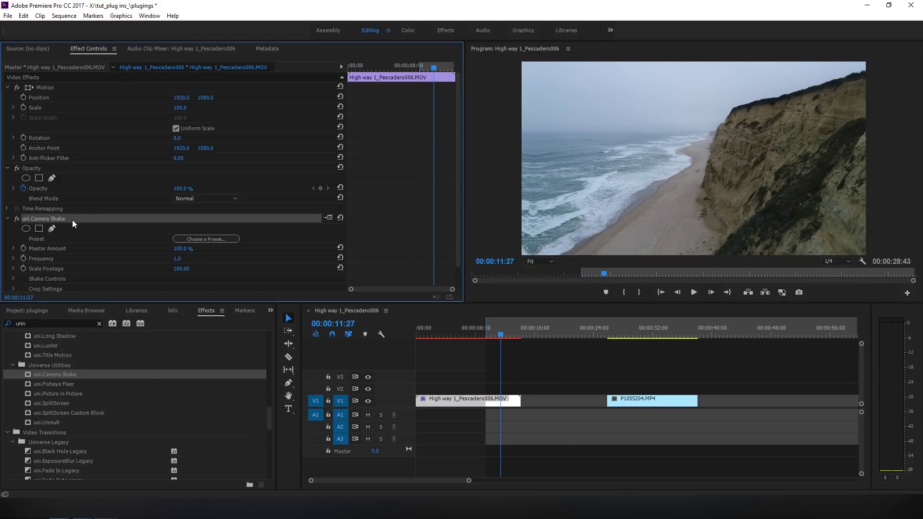
key("Delete")
scroll(141, 395, "down", 2)
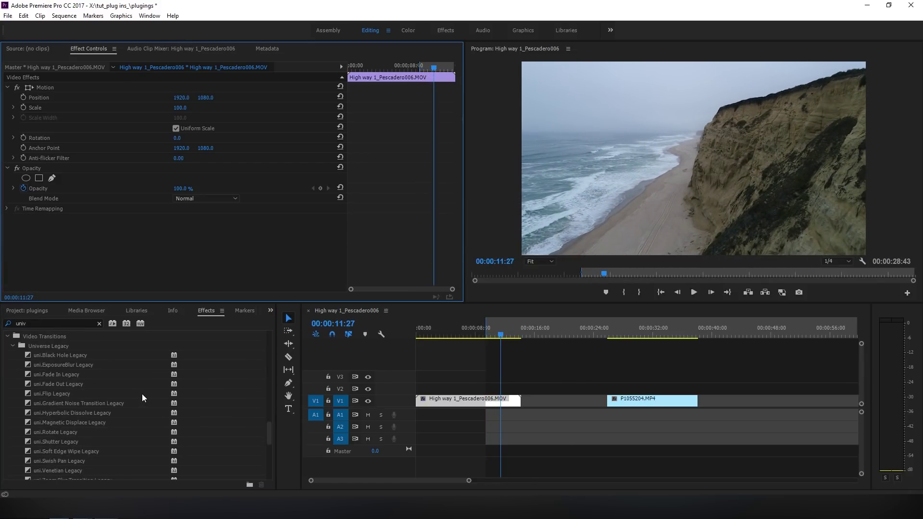
scroll(141, 393, "down", 2)
scroll(141, 394, "down", 2)
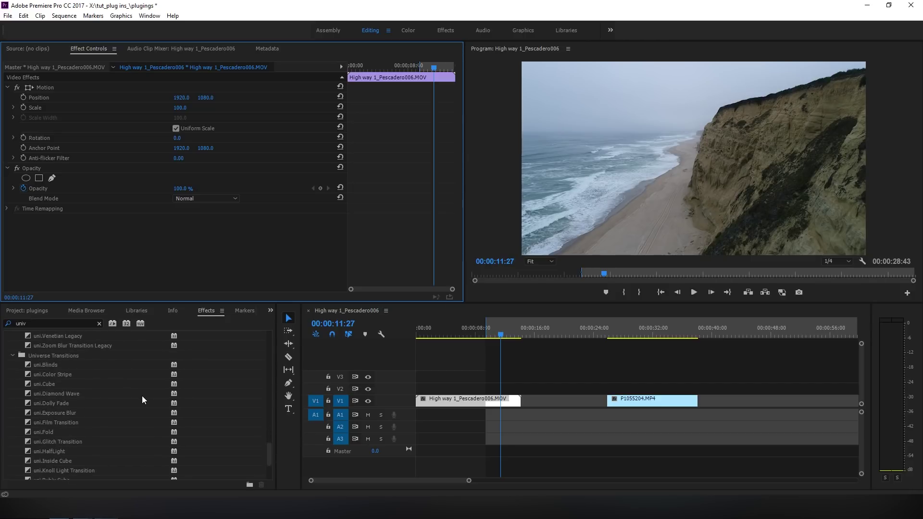
scroll(143, 396, "down", 4)
scroll(142, 396, "up", 1)
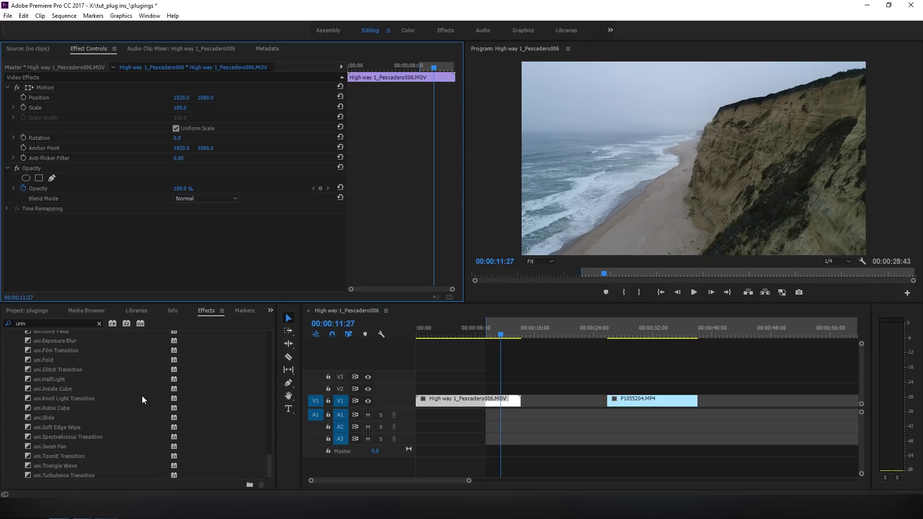
Apply the uni.Glitch effect from the Effects panel to the beach clip
double_click(53, 323)
type("gl")
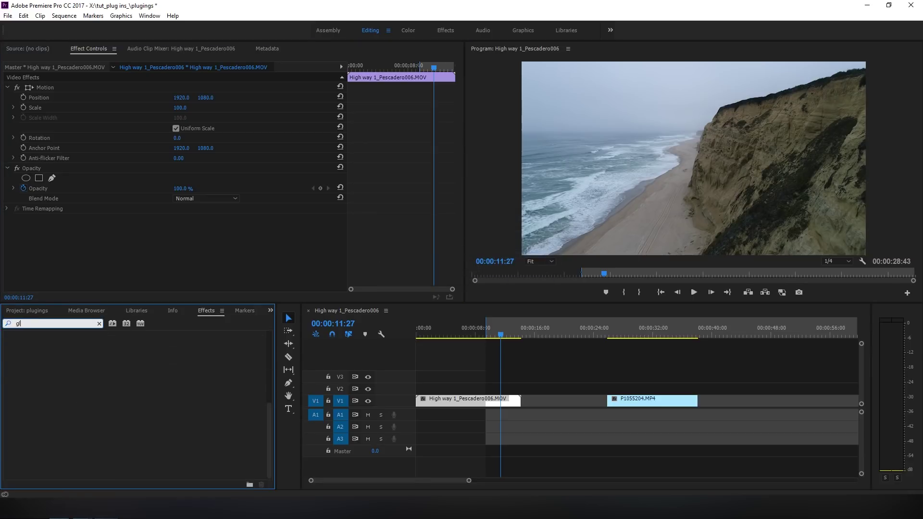
type("itc")
left_click_drag(36, 394, 449, 401)
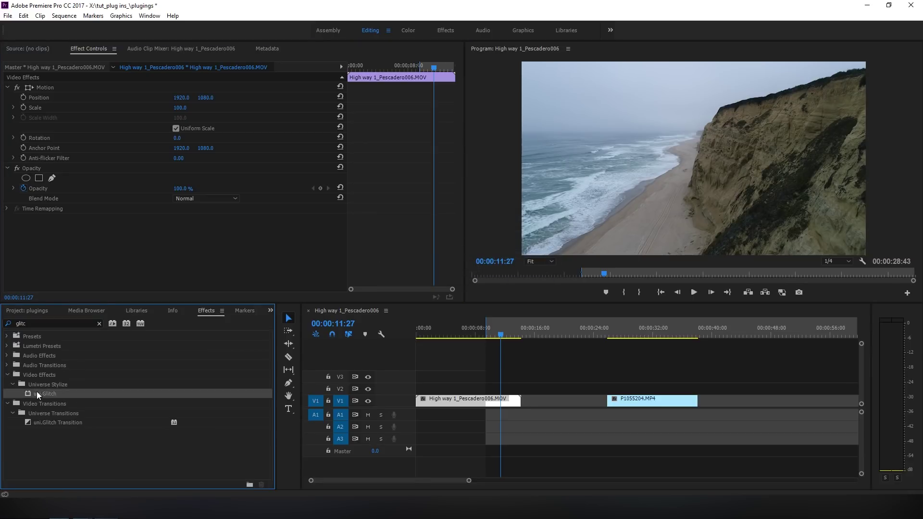
Preview the glitch from around five seconds, then browse and close its preset list
left_click(462, 334)
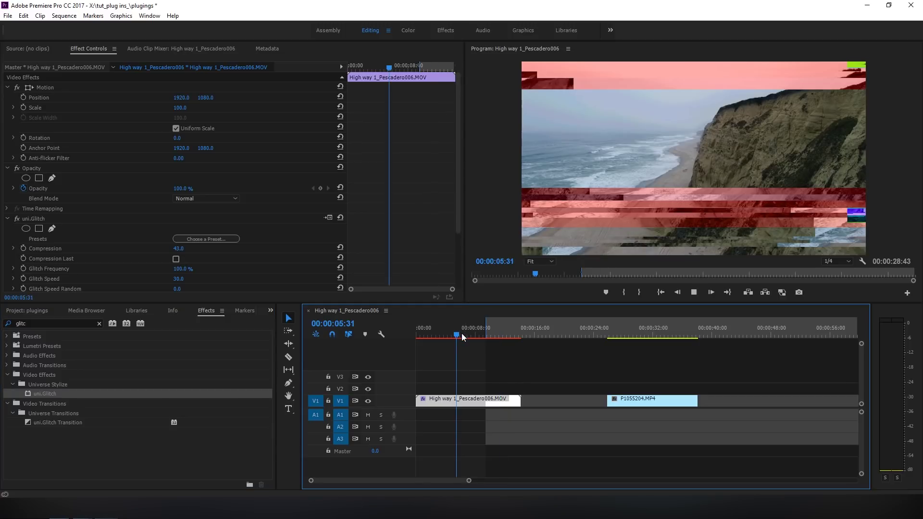
key("space")
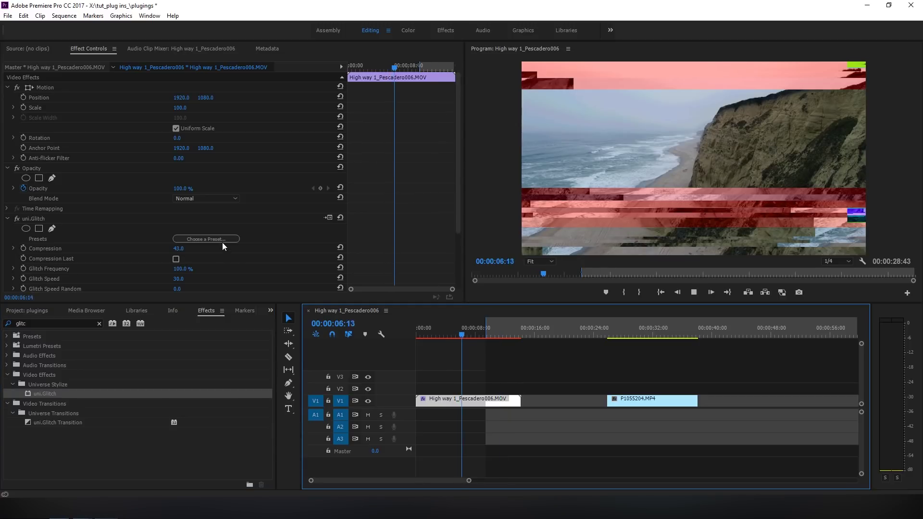
left_click(224, 239)
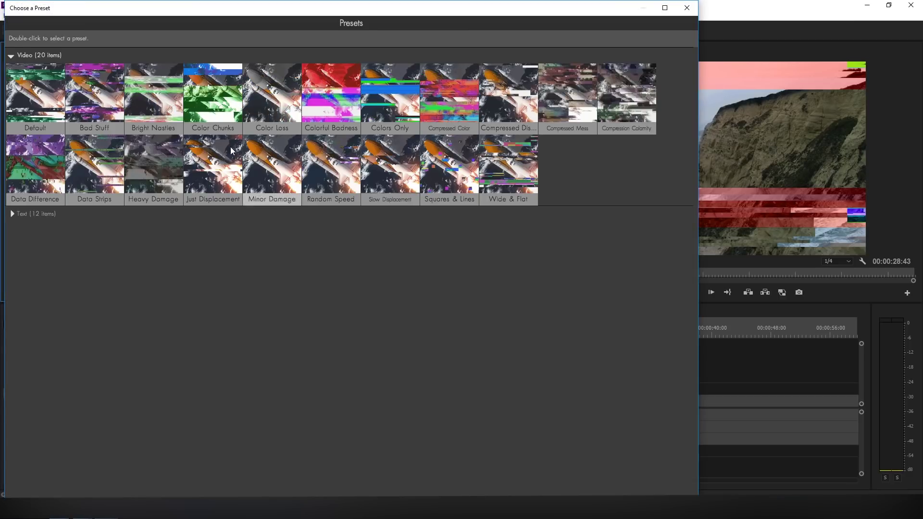
mouse_move(94, 92)
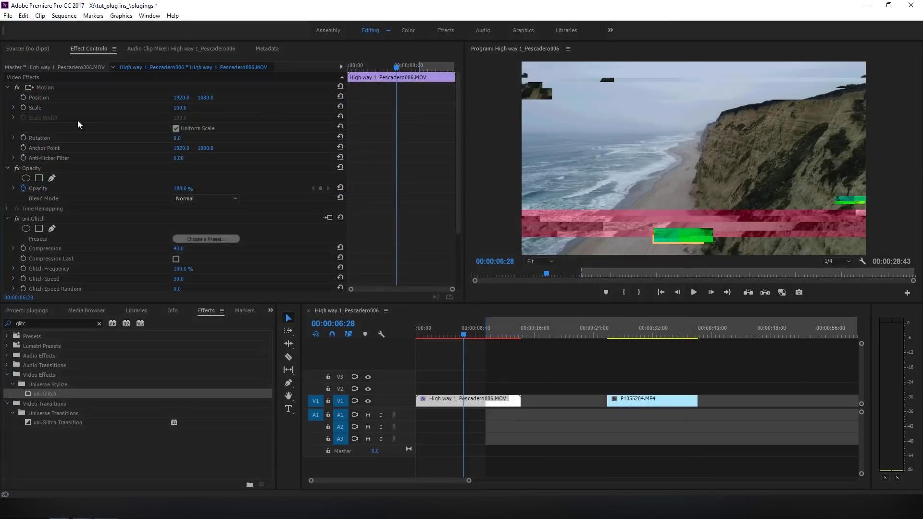
left_click(686, 7)
Remove uni.Glitch, apply uni.VHS to the drone clip, and play it back
key("Delete")
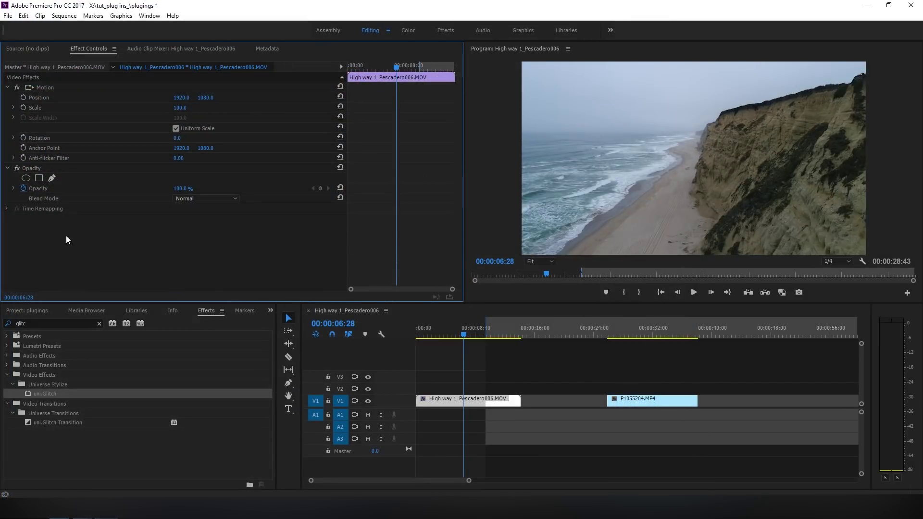
double_click(44, 323)
type("v")
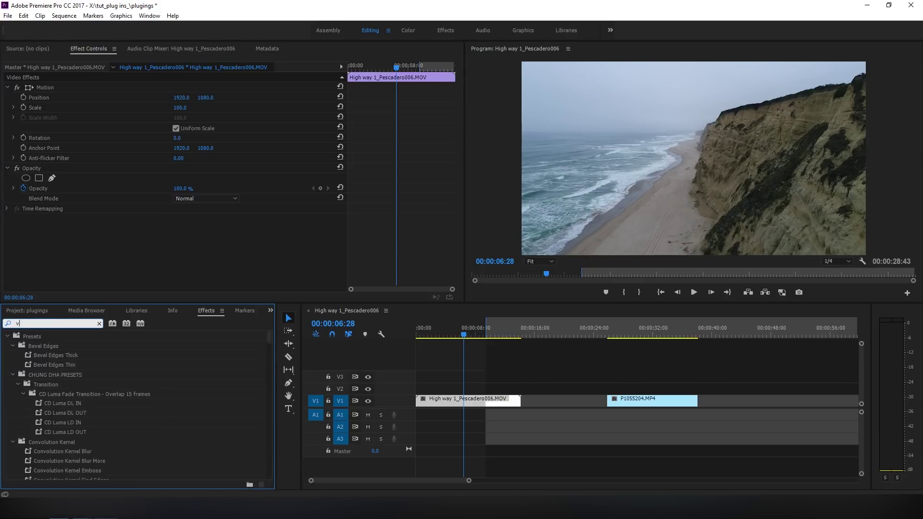
type("hs")
double_click(46, 395)
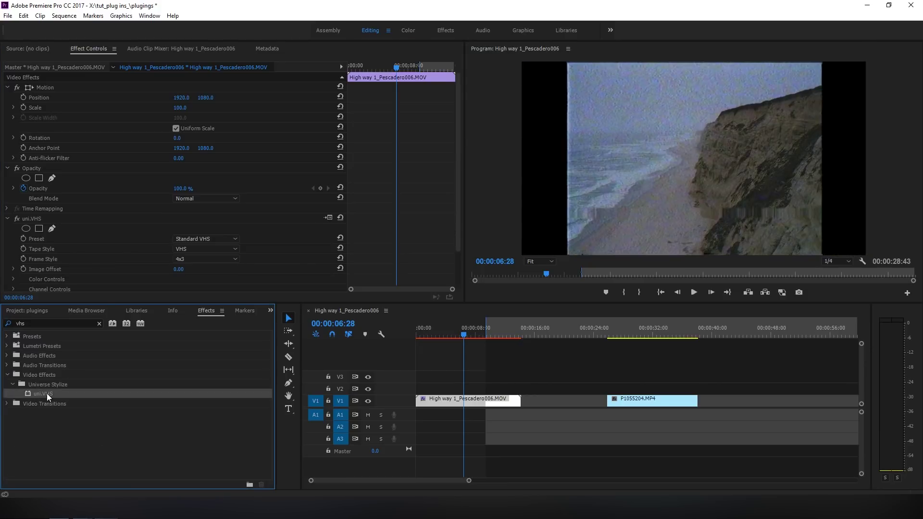
key("space")
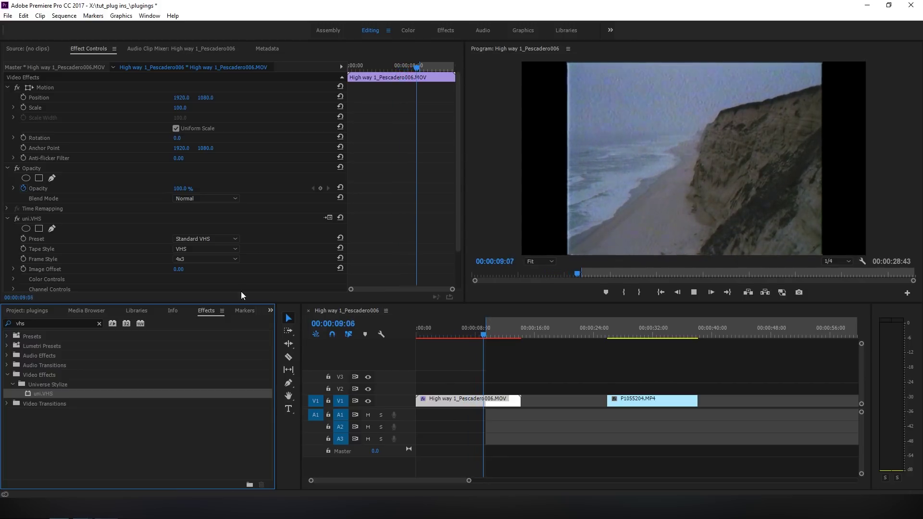
Set the VHS Frame Style to Original and resume playback
left_click(194, 260)
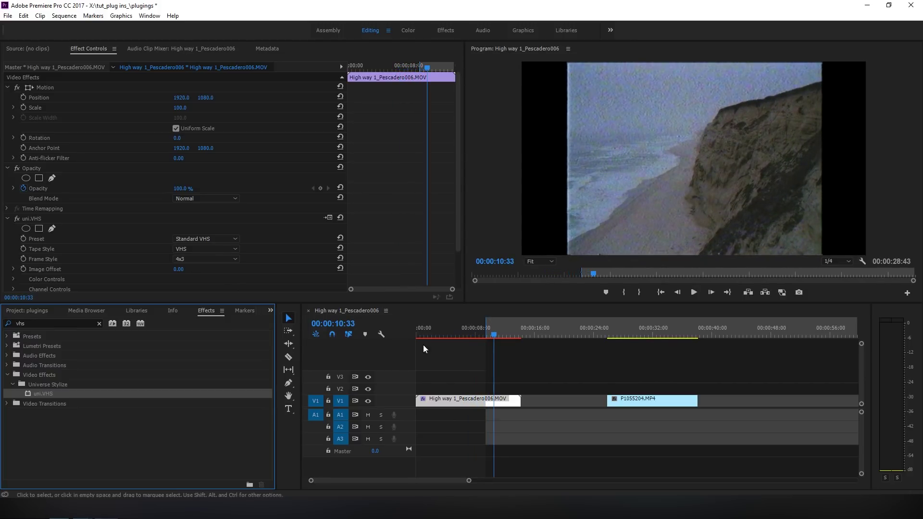
left_click(199, 272)
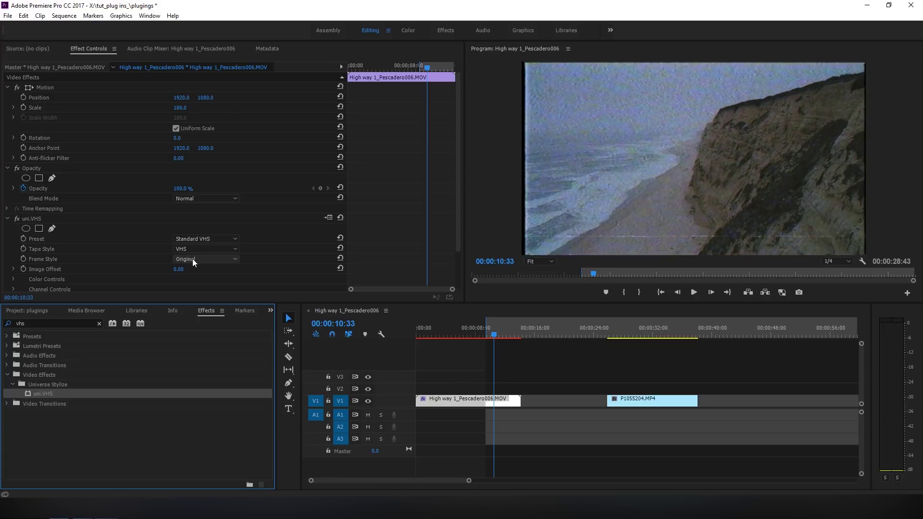
key("space")
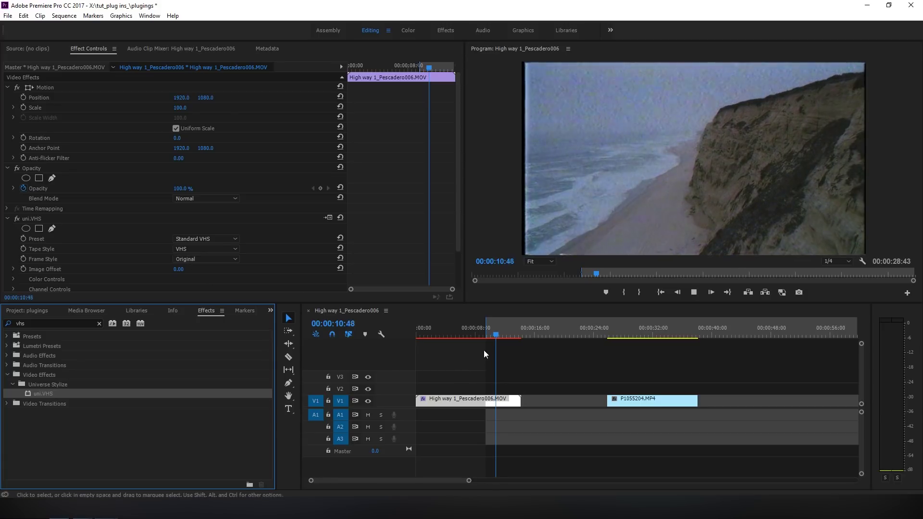
Stop playback, move to 00:00:27:26, and delete the drone clip from the sequence
left_click(520, 329)
left_click(619, 334)
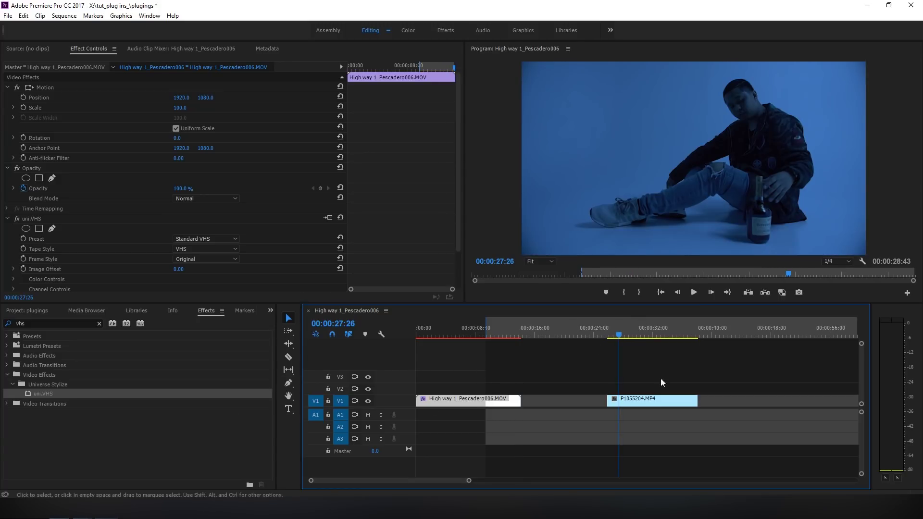
key("Delete")
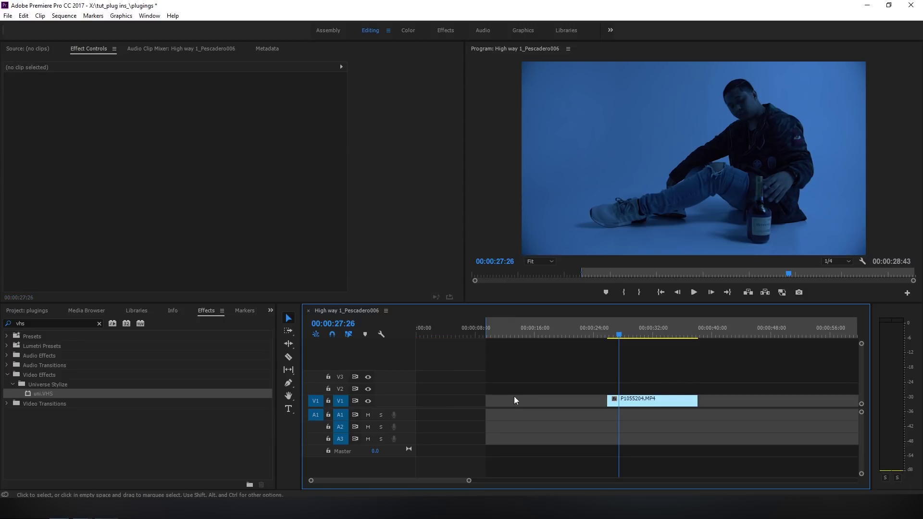
Clear the effects search, select P1055204.MP4, and switch to the Color workspace
left_click(48, 319)
key("BackSpace")
key("BackSpace")
key("BackSpace")
type("neat vide")
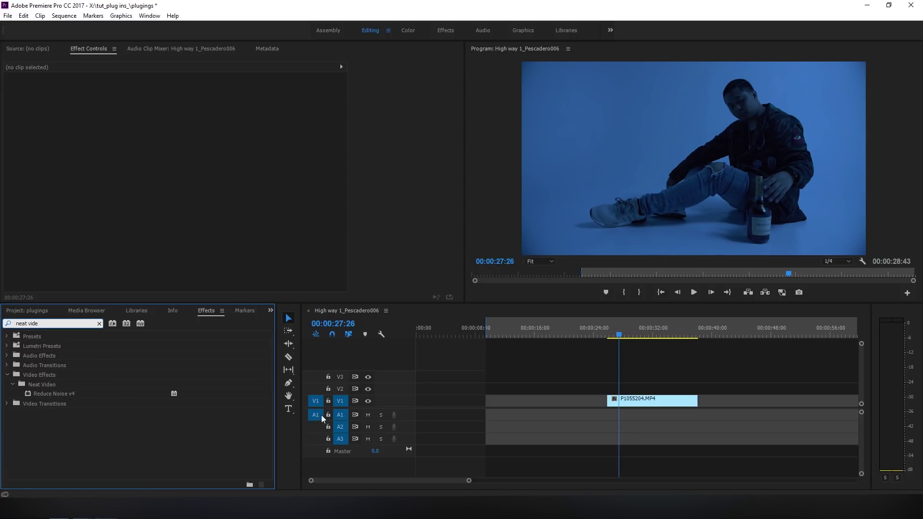
left_click(631, 400)
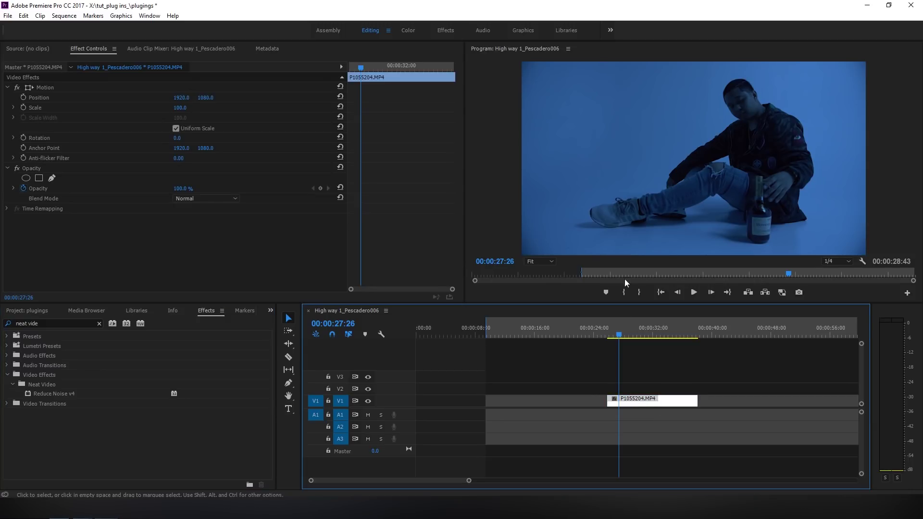
left_click(413, 33)
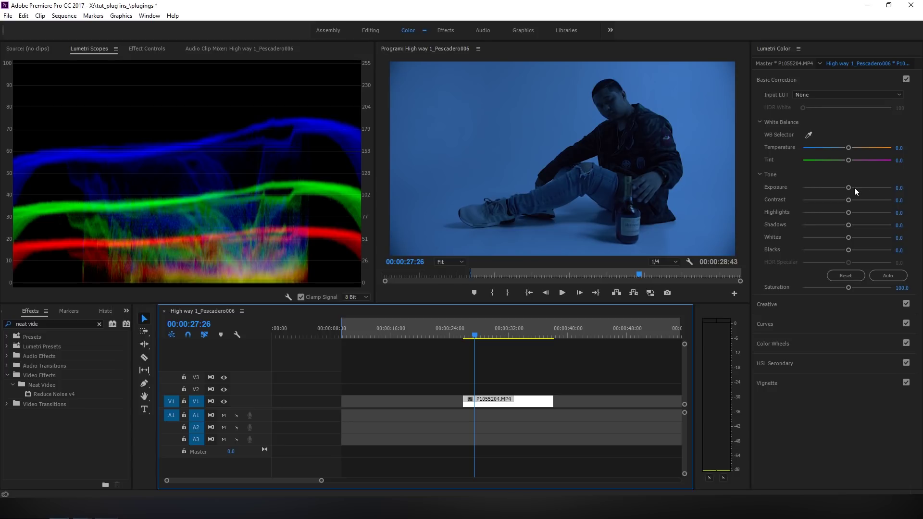
Set Exposure 1.5 and Contrast 64.3, preview full screen, deselect, and return to Editing
left_click_drag(852, 188, 875, 197)
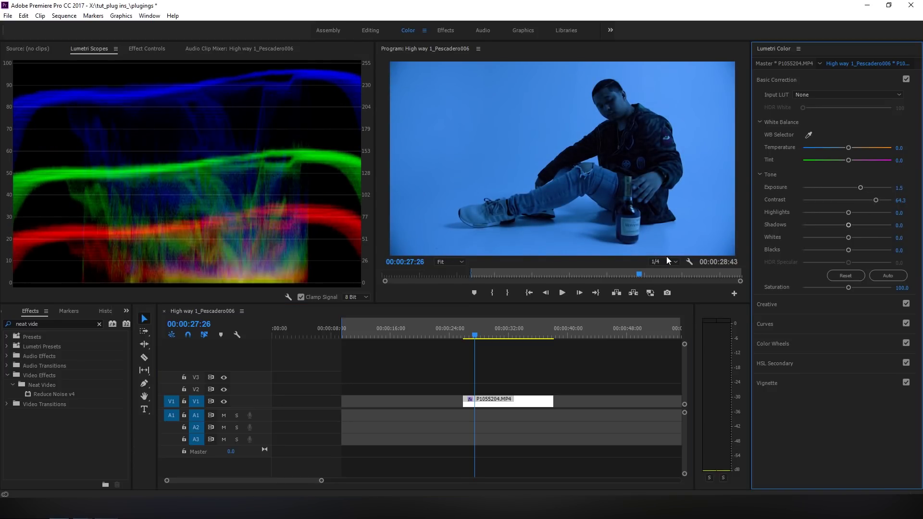
key("grave")
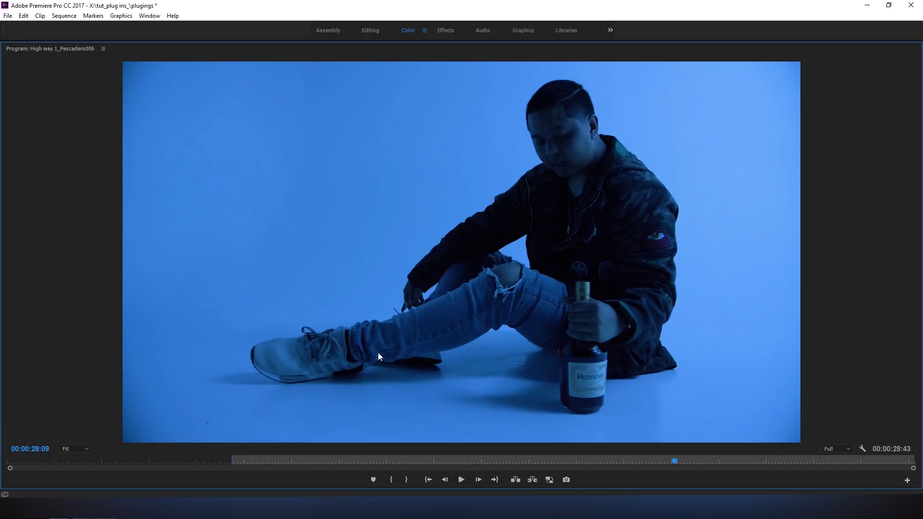
key("grave")
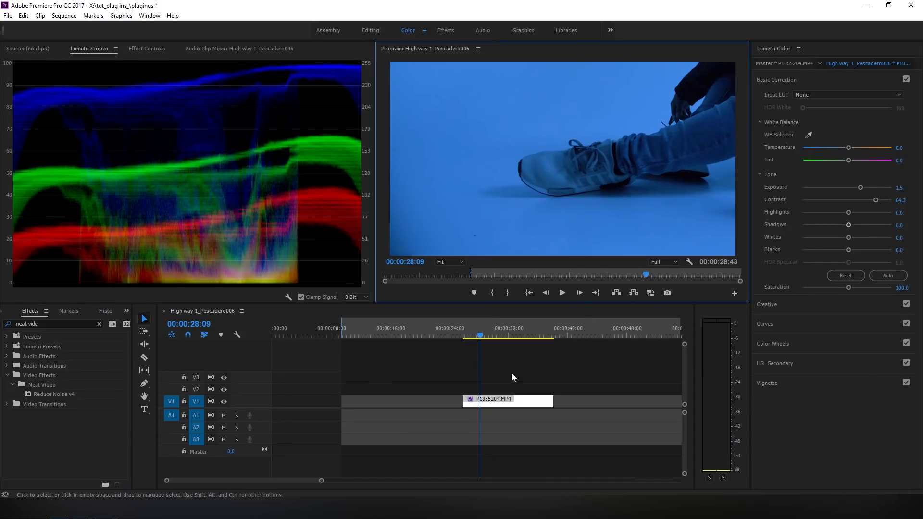
left_click(509, 372)
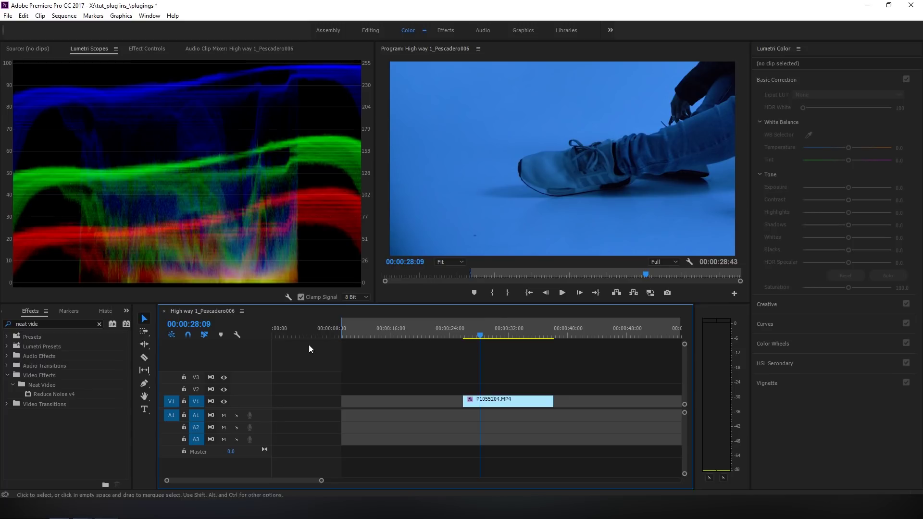
left_click(376, 31)
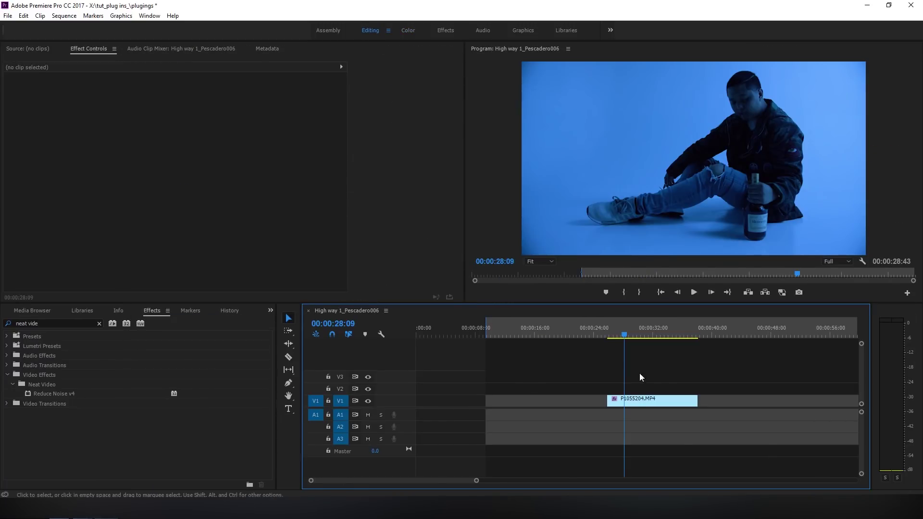
Apply Reduce Noise v4 to P1055204.MP4 and build an automatic Neat Video noise profile
left_click(632, 402)
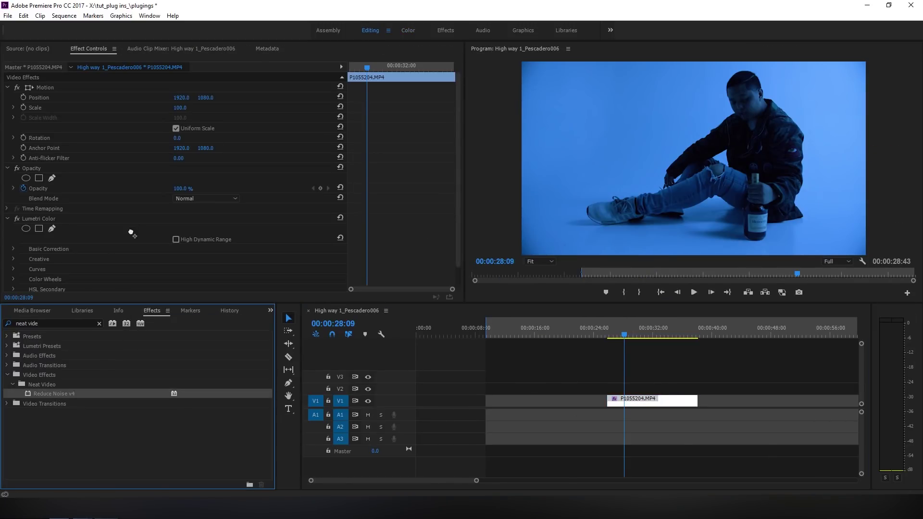
left_click_drag(55, 393, 130, 224)
scroll(136, 235, "down", 2)
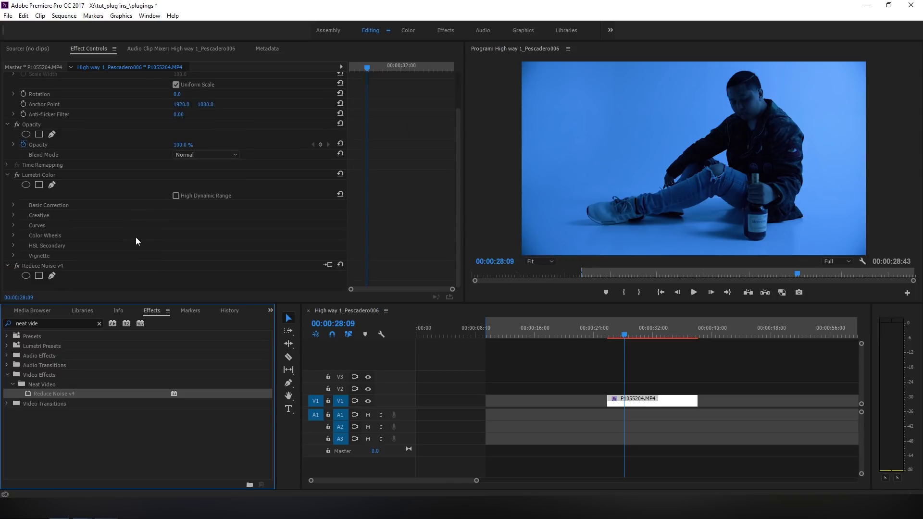
left_click(326, 265)
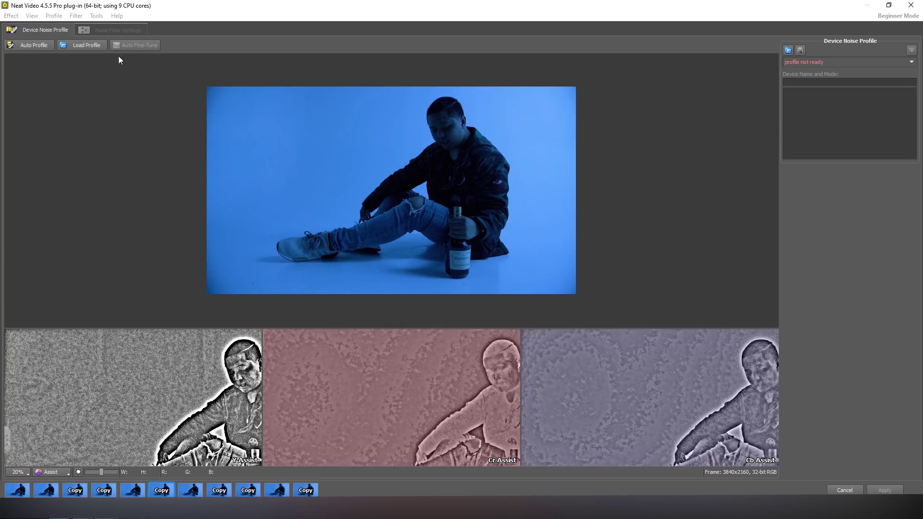
left_click(24, 44)
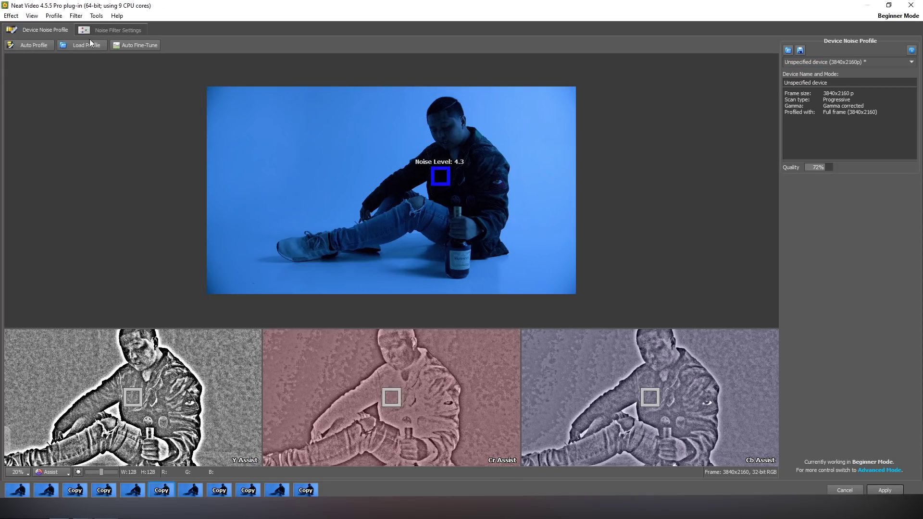
left_click(124, 30)
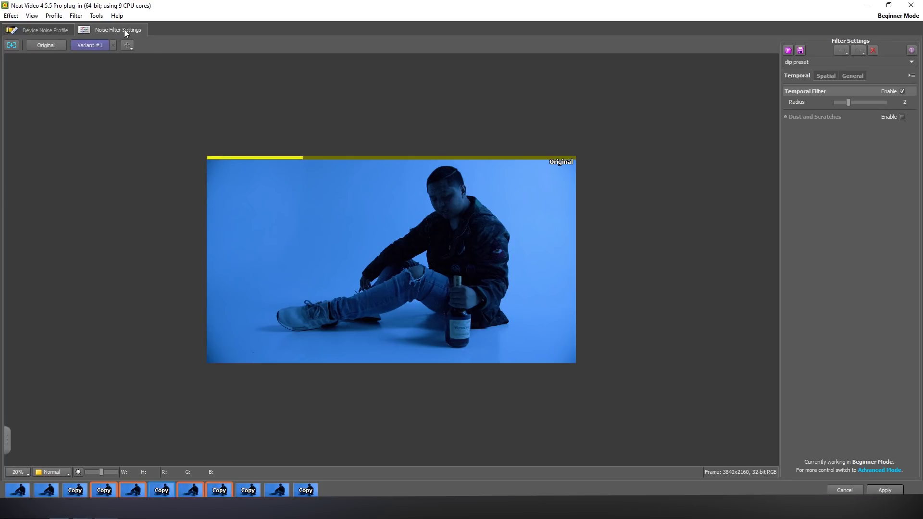
Set Temporal Filter Radius to 3 and compare the result against the original frame
left_click(864, 105)
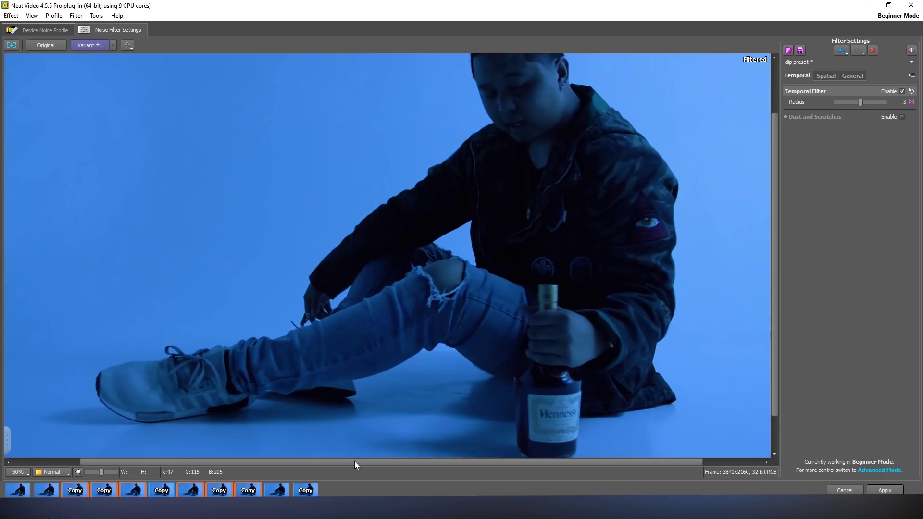
key("1")
left_click(374, 360)
scroll(373, 360, "up", 2)
scroll(375, 361, "down", 1)
Compare original and filtered views up close, then apply the denoising to Premiere Pro
left_click(374, 361)
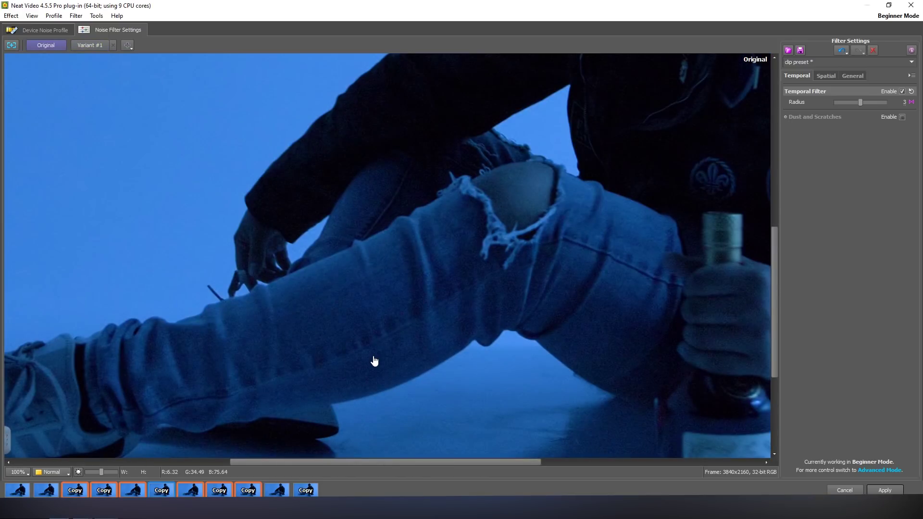
scroll(264, 351, "up", 1)
left_click(264, 351)
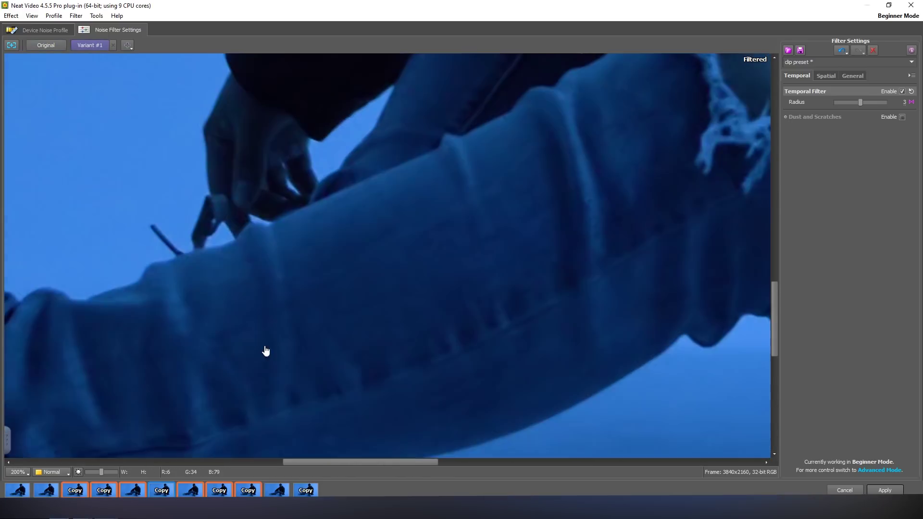
scroll(310, 354, "down", 3)
scroll(309, 354, "up", 3)
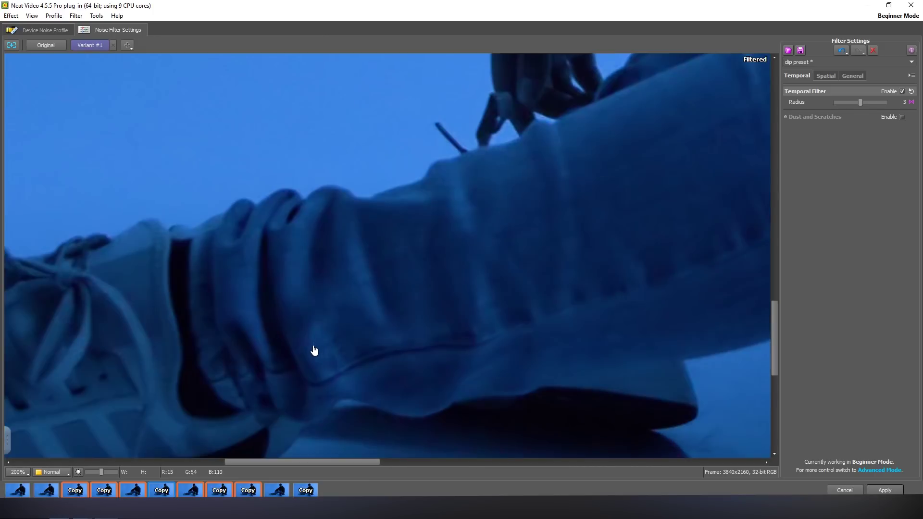
left_click(314, 350)
left_click(318, 351)
scroll(318, 351, "down", 1)
scroll(320, 350, "down", 2)
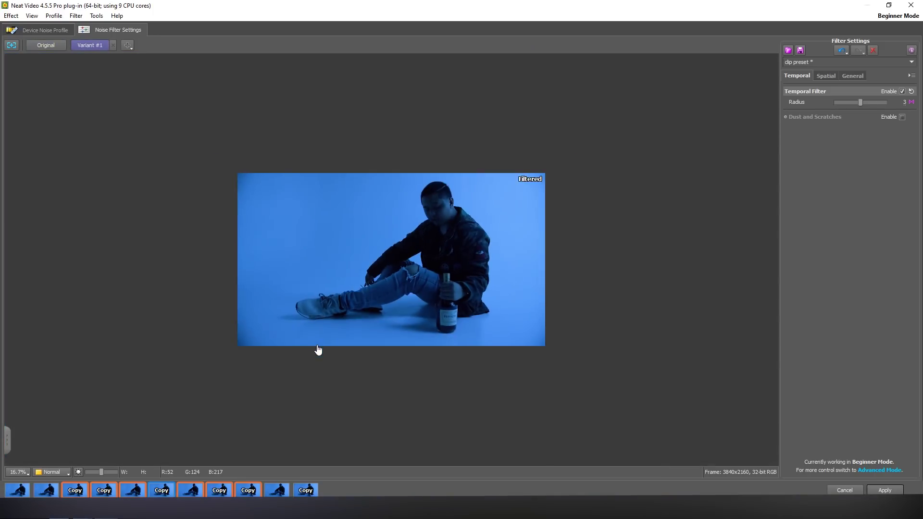
left_click(874, 492)
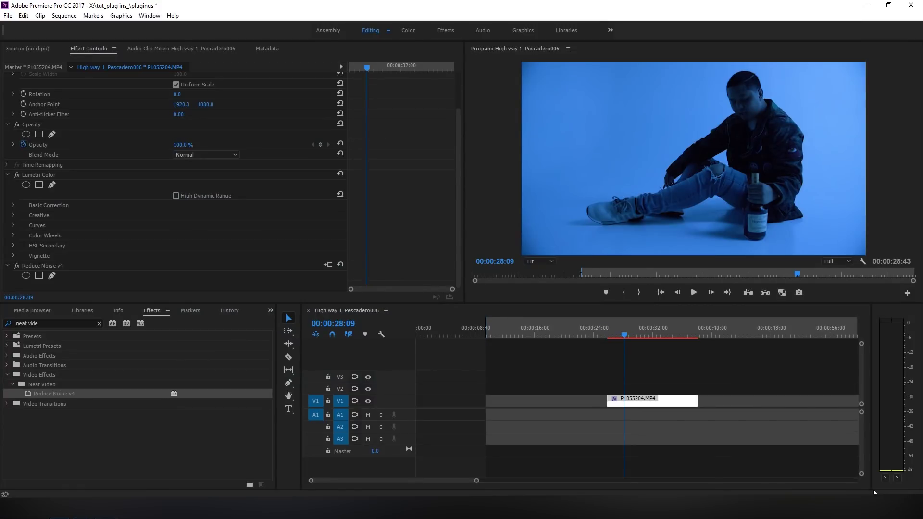